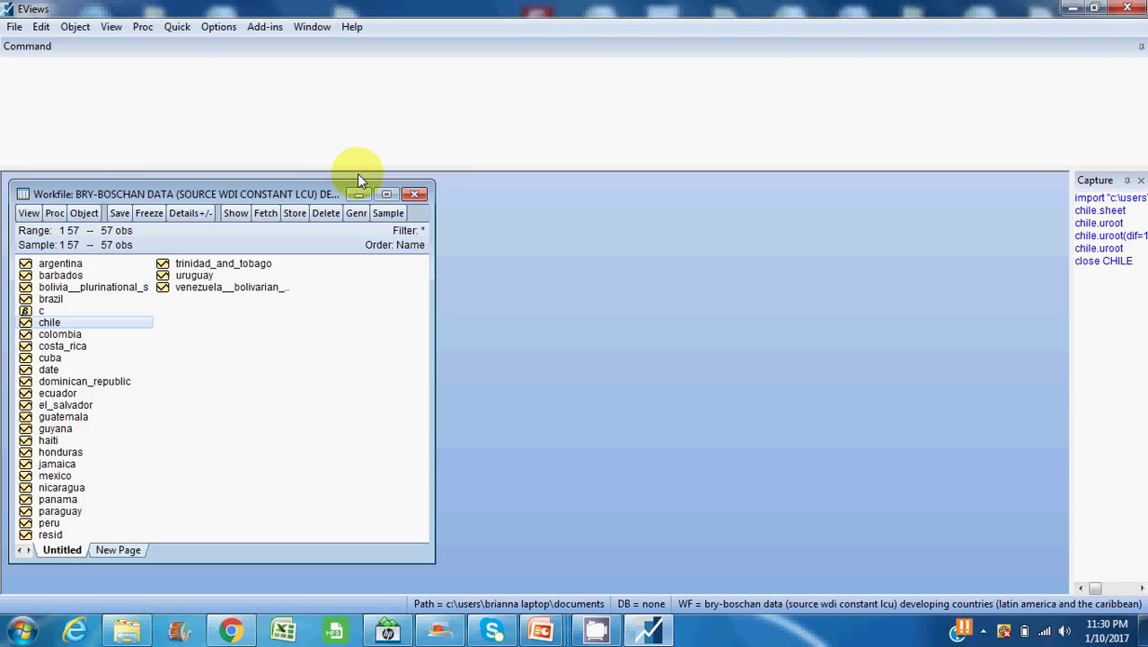
- Open the CHILE series, reposition its window, and display it as a default line graph
{"action": "double_click", "coordinate": [49, 323]}
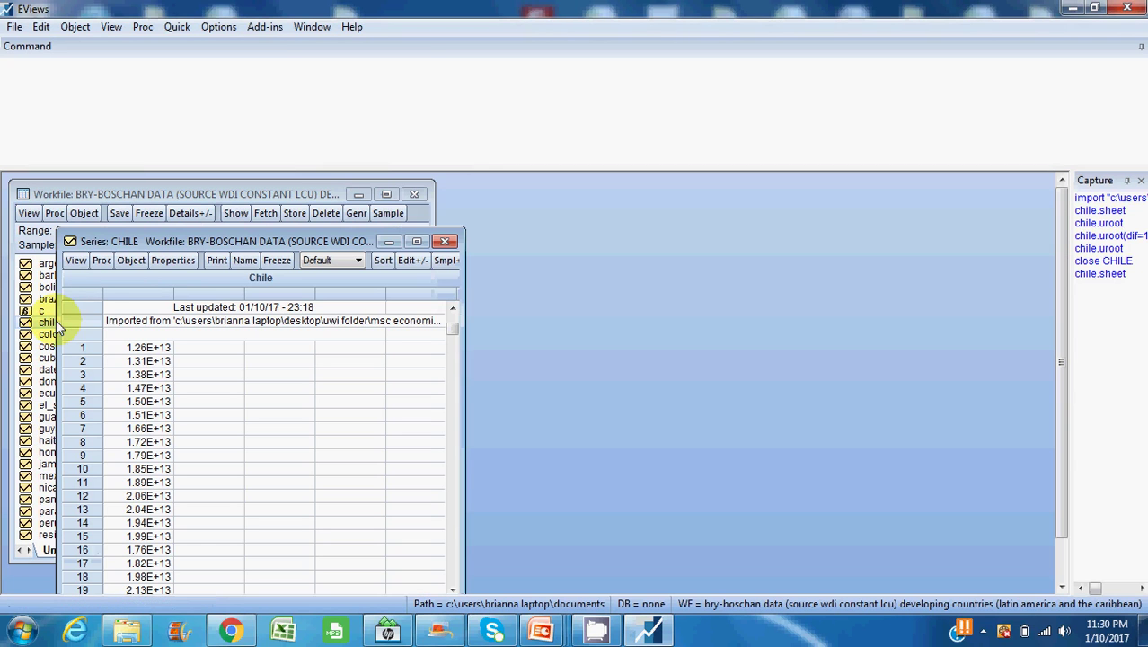
{"action": "left_click_drag", "start_coordinate": [250, 247], "coordinate": [444, 205]}
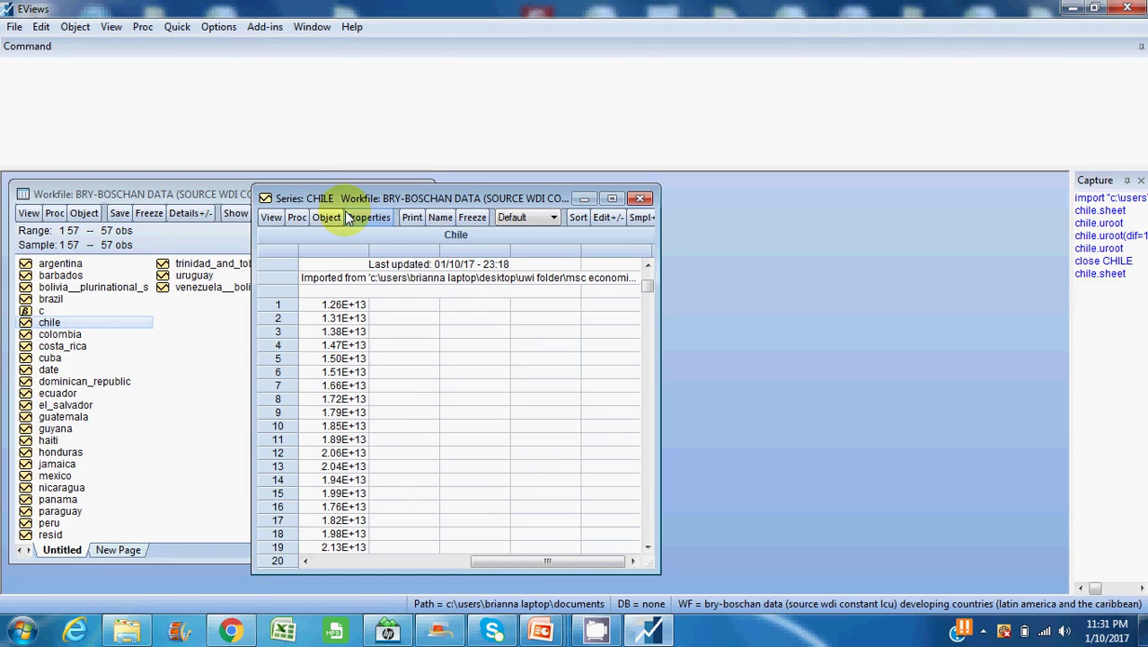
{"action": "left_click", "coordinate": [266, 220]}
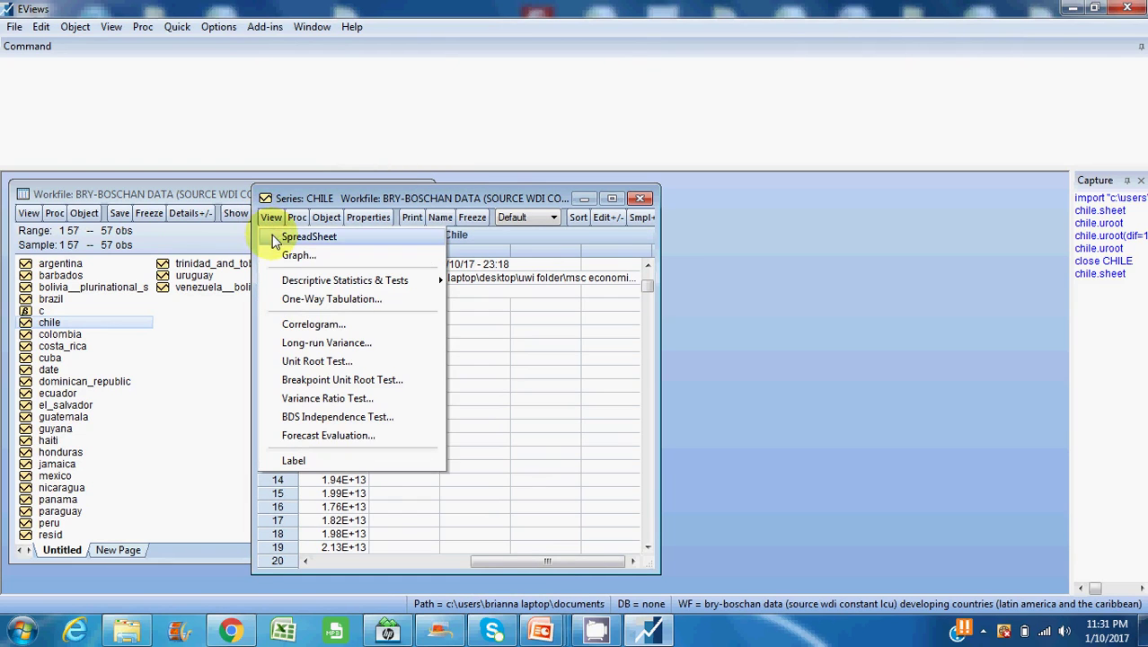
{"action": "left_click", "coordinate": [284, 254]}
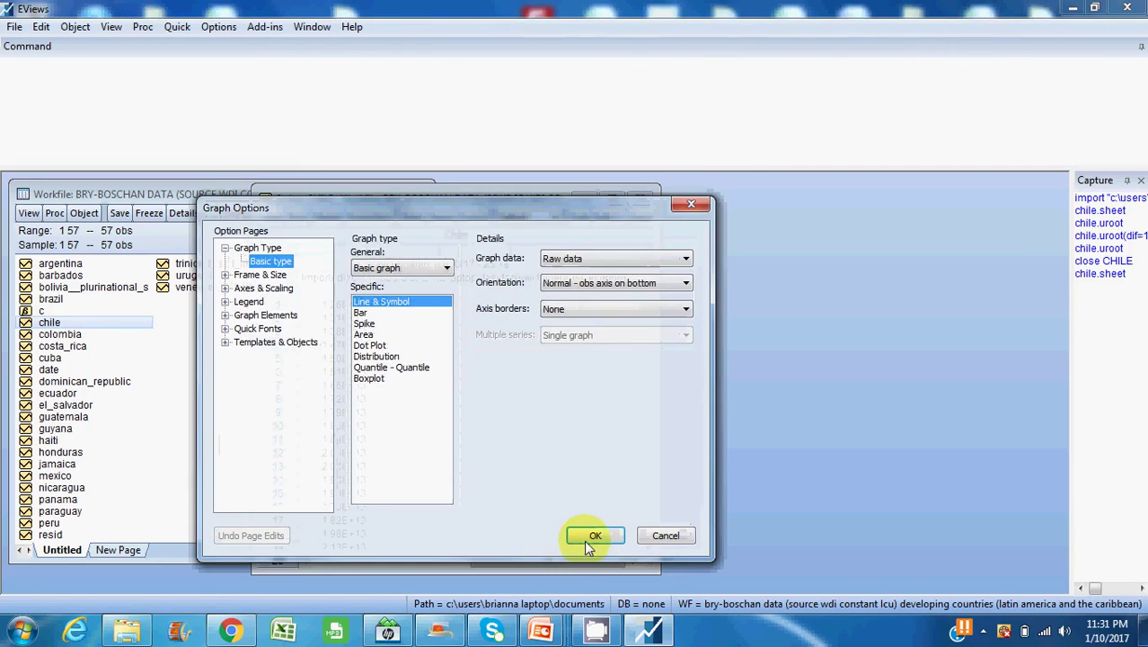
{"action": "left_click", "coordinate": [587, 539]}
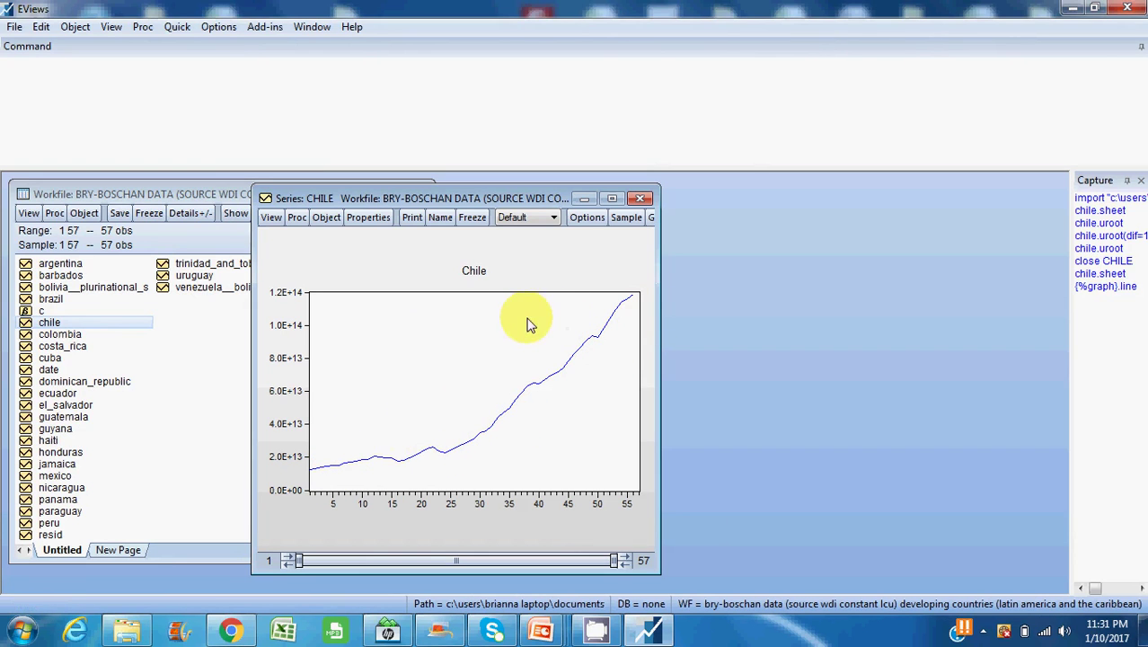
- Set up an Augmented Dickey-Fuller test on CHILE in levels with trend and intercept
{"action": "left_click", "coordinate": [271, 220]}
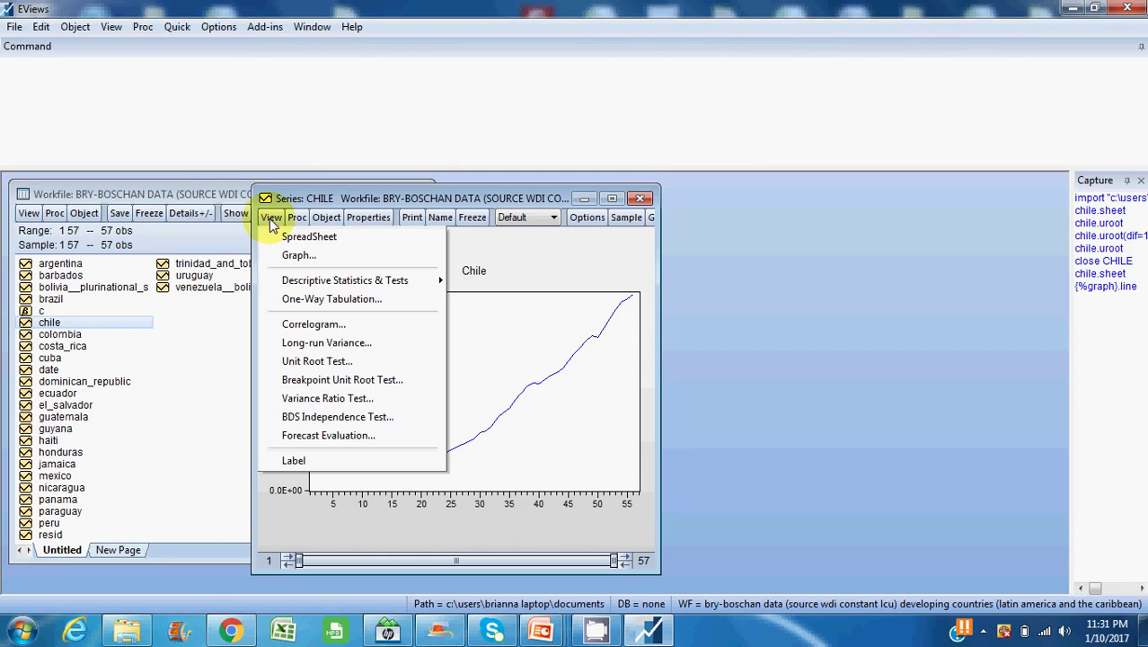
{"action": "left_click", "coordinate": [317, 360]}
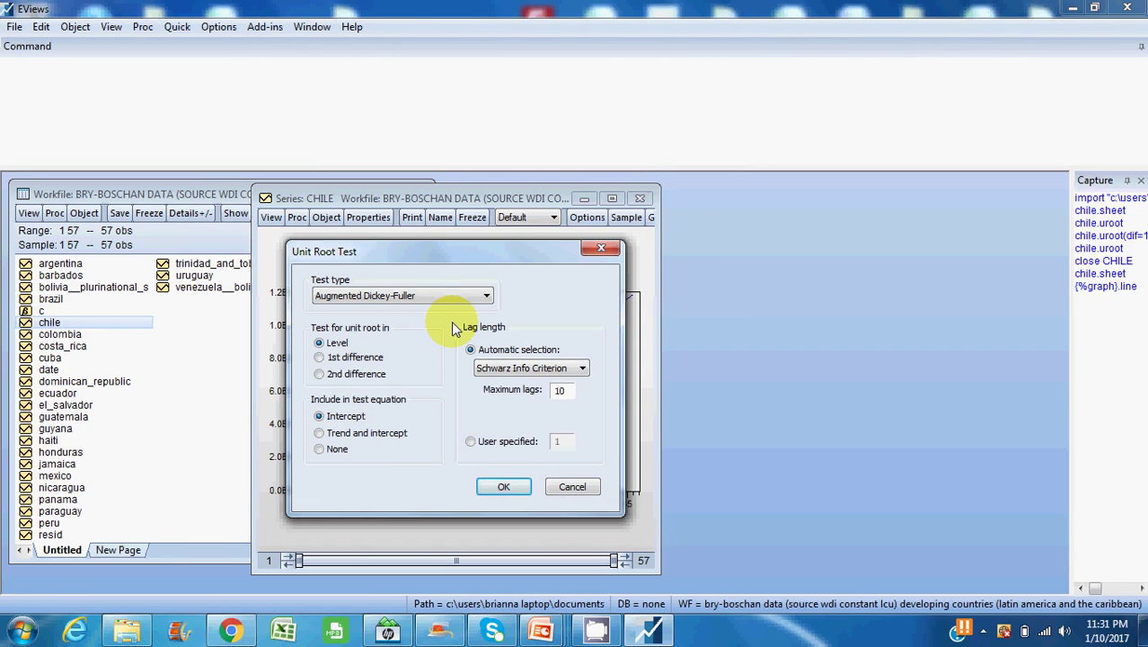
{"action": "left_click", "coordinate": [471, 296]}
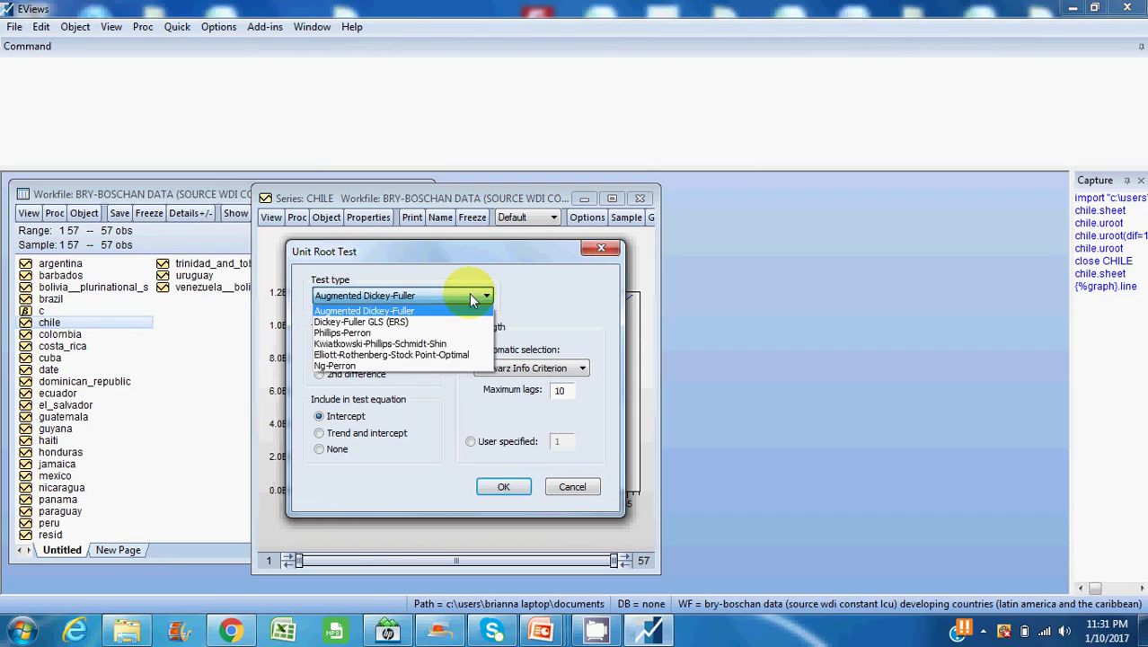
{"action": "left_click", "coordinate": [471, 299]}
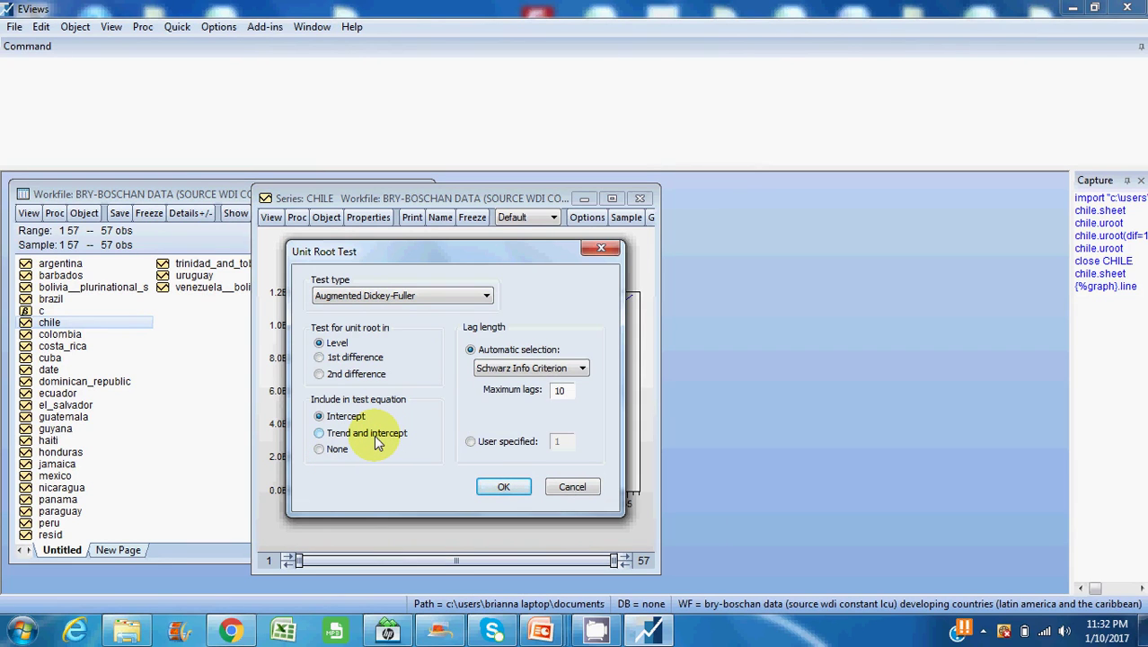
{"action": "left_click", "coordinate": [375, 440]}
- Run the level ADF test and review the null hypothesis line (t-statistic -0.213170, p-value 0.9912)
{"action": "left_click", "coordinate": [501, 486]}
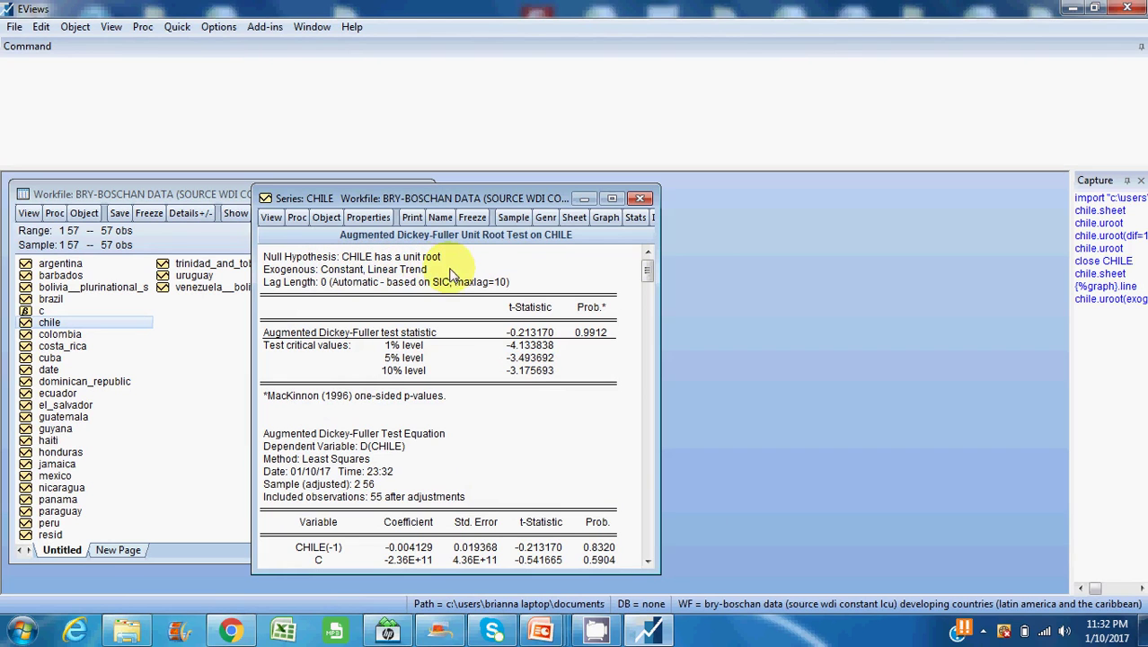
{"action": "left_click", "coordinate": [273, 259]}
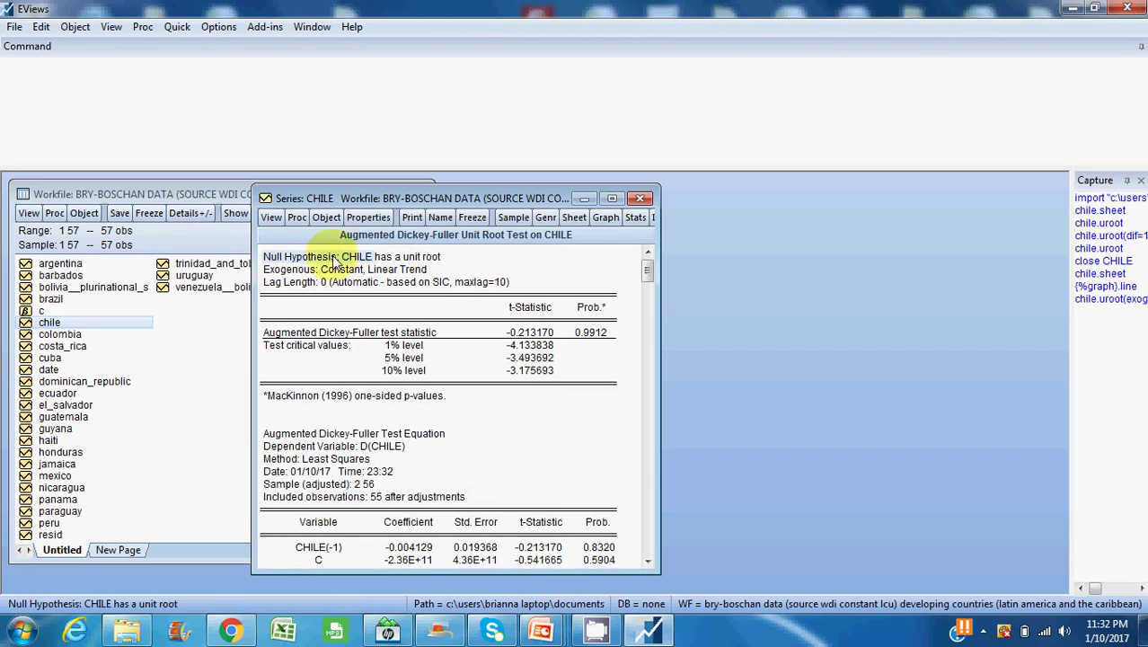
{"action": "left_click", "coordinate": [613, 284]}
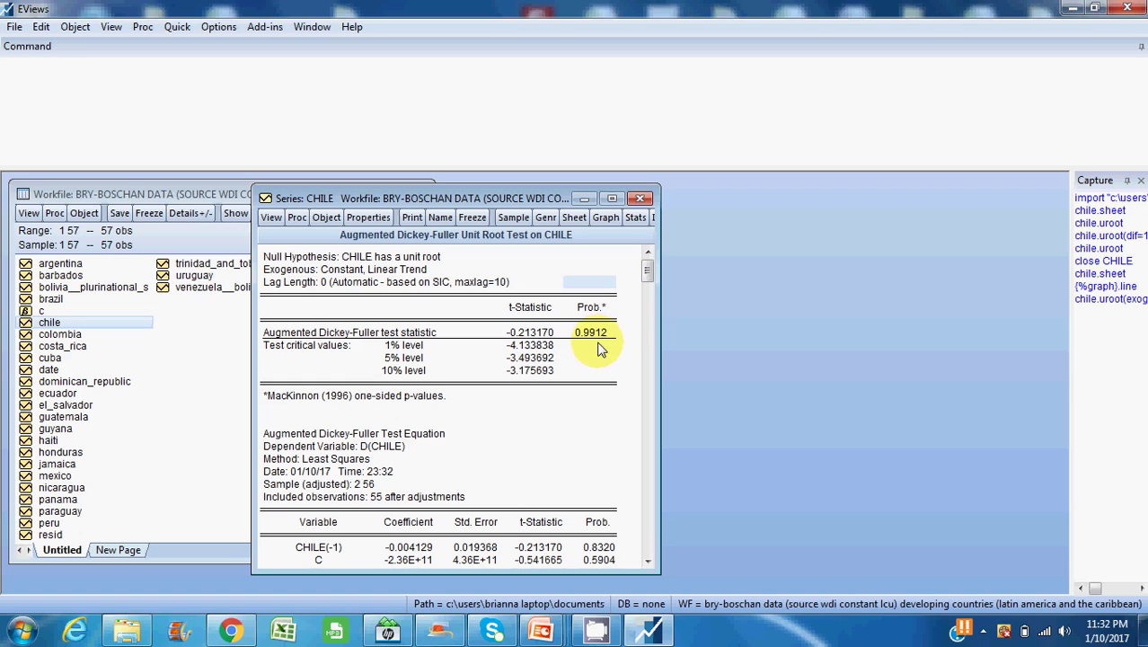
- Reopen the CHILE unit root test and switch it to the 1st difference
{"action": "left_click", "coordinate": [271, 219]}
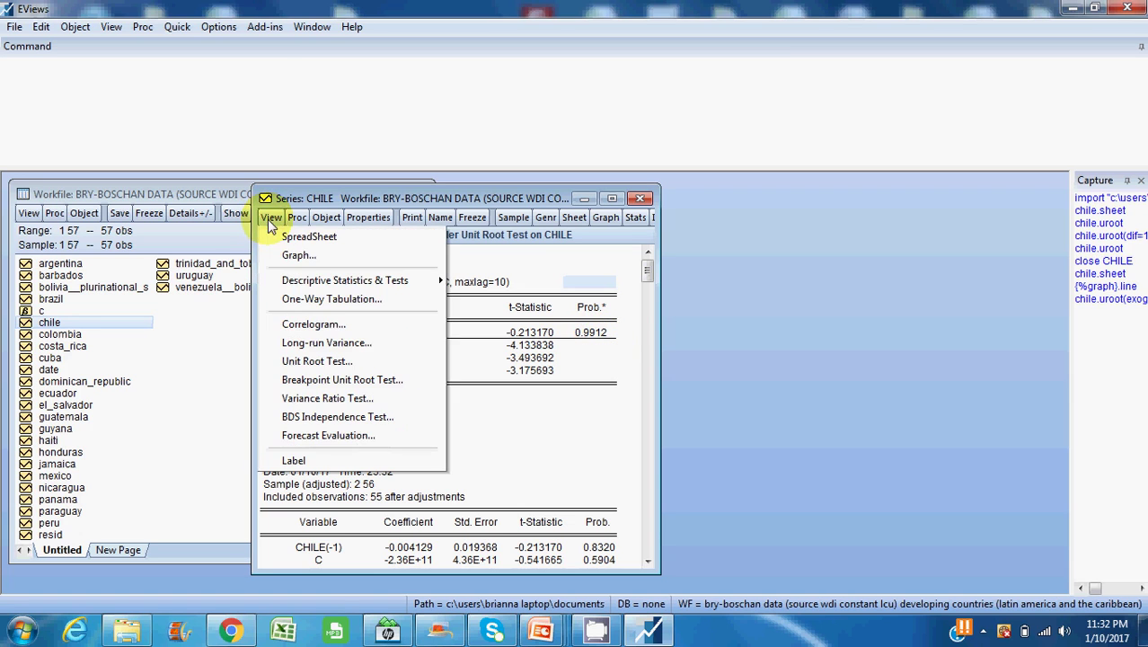
{"action": "left_click", "coordinate": [312, 363]}
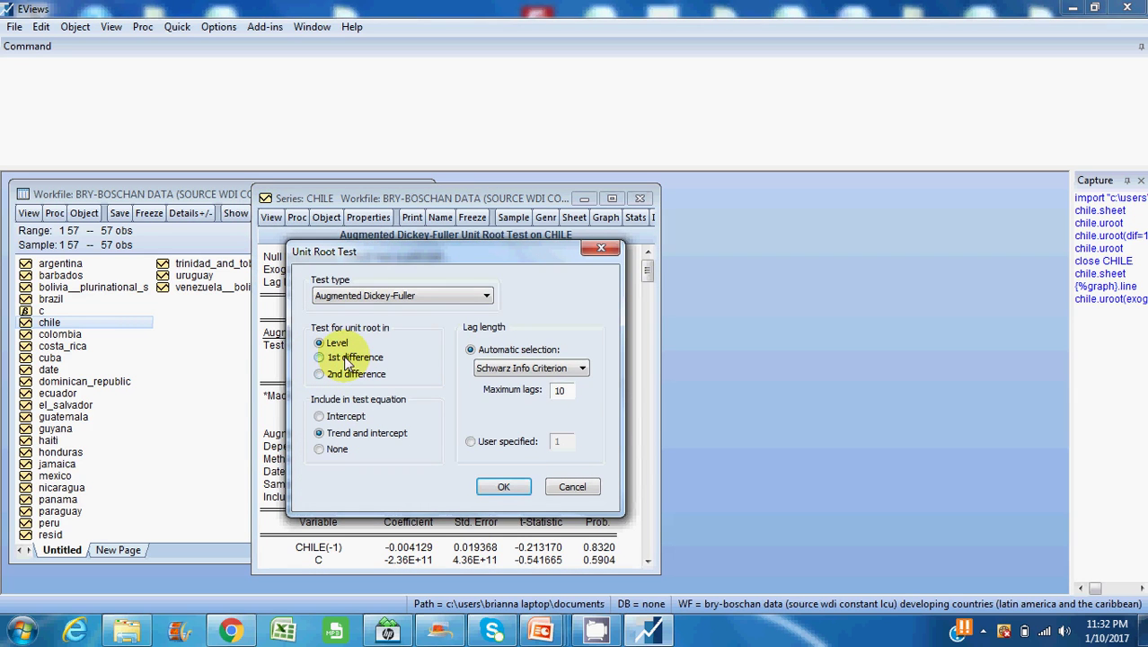
{"action": "left_click", "coordinate": [345, 359]}
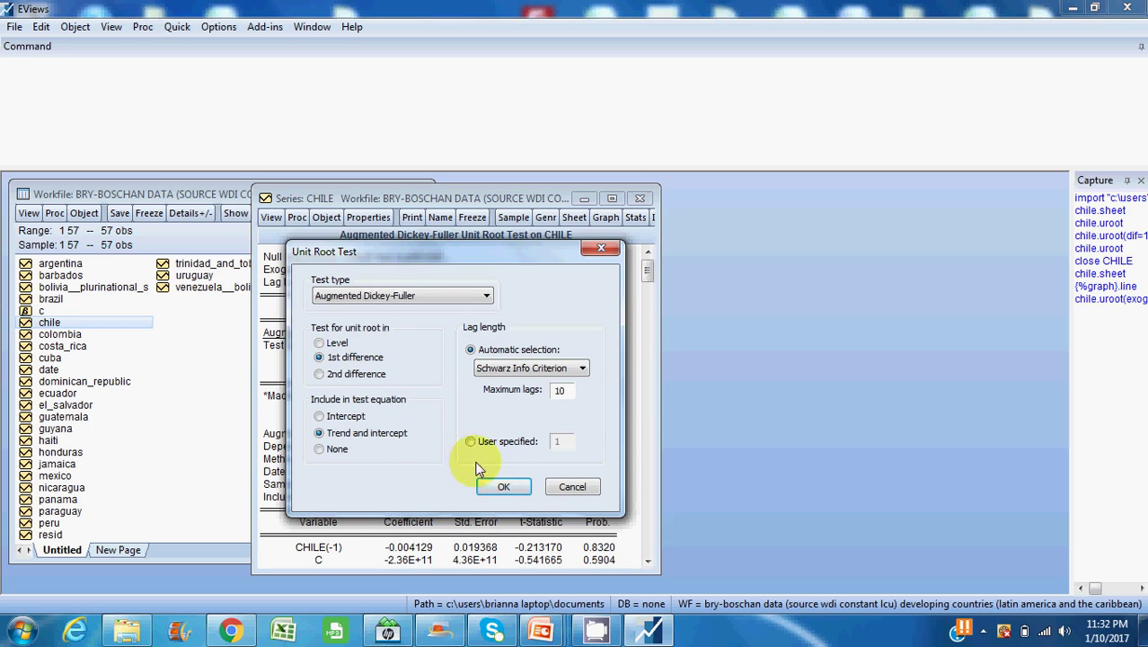
- Run the ADF test on D(CHILE), giving t-statistic -5.237610 with p-value 0.0004
{"action": "left_click", "coordinate": [502, 485]}
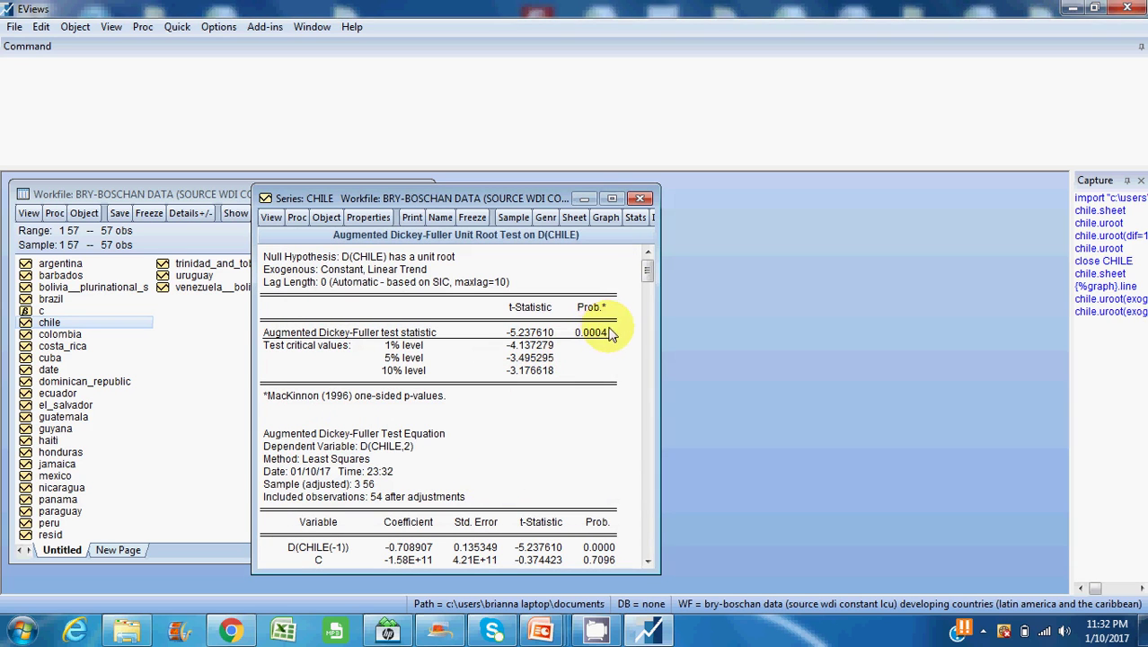